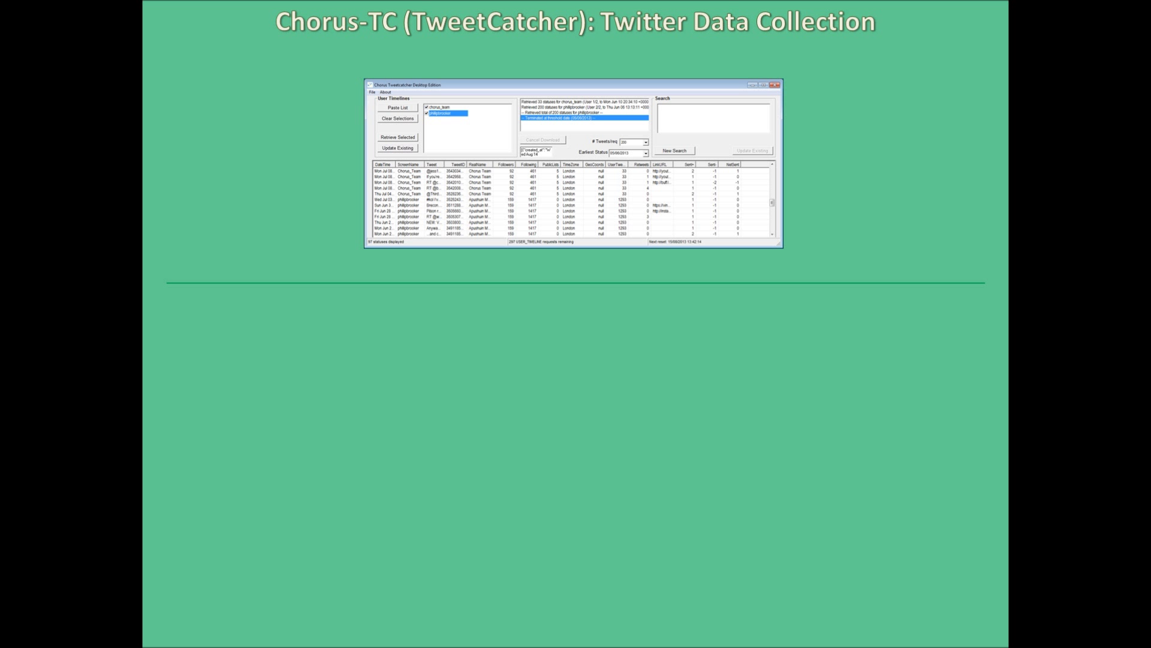
# Advance the slide to reveal the TweetVis analytics heading, then the Time-Line Explorer and Cluster Explorer screenshots
pyautogui.press('Right')
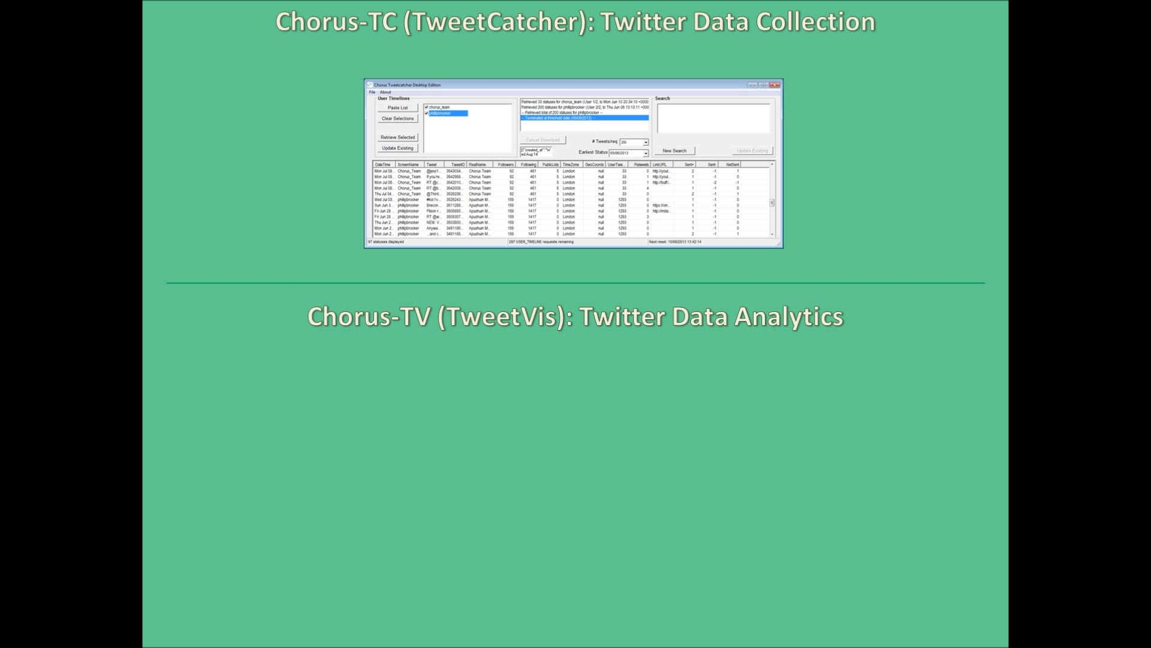
pyautogui.press('Right')
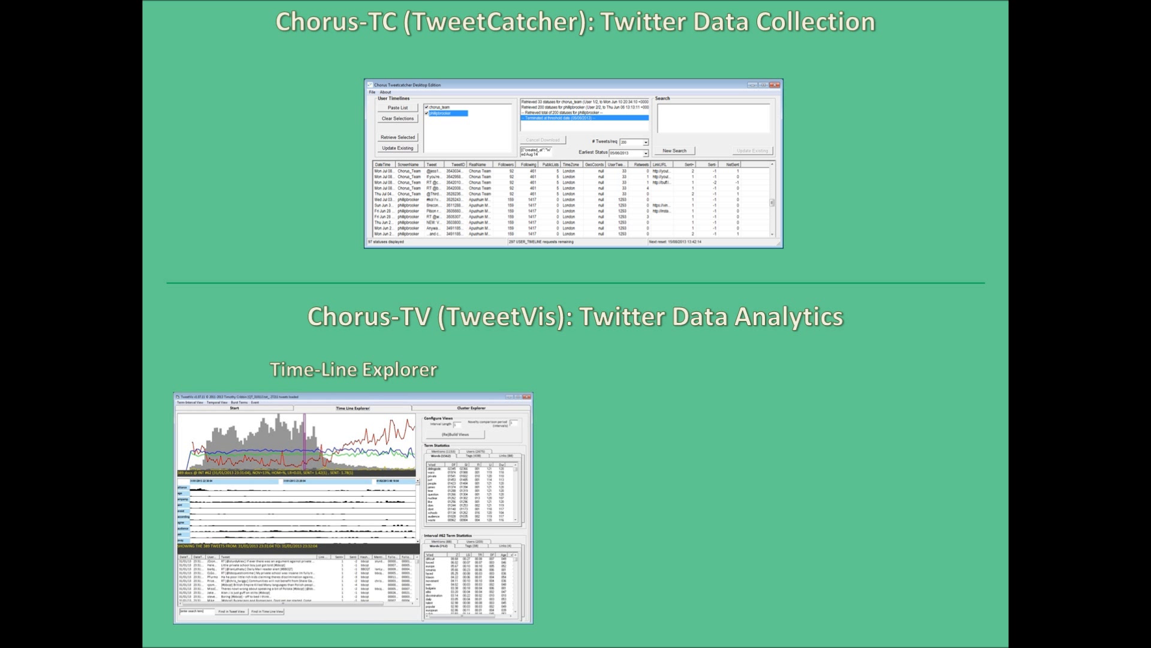
pyautogui.press('Right')
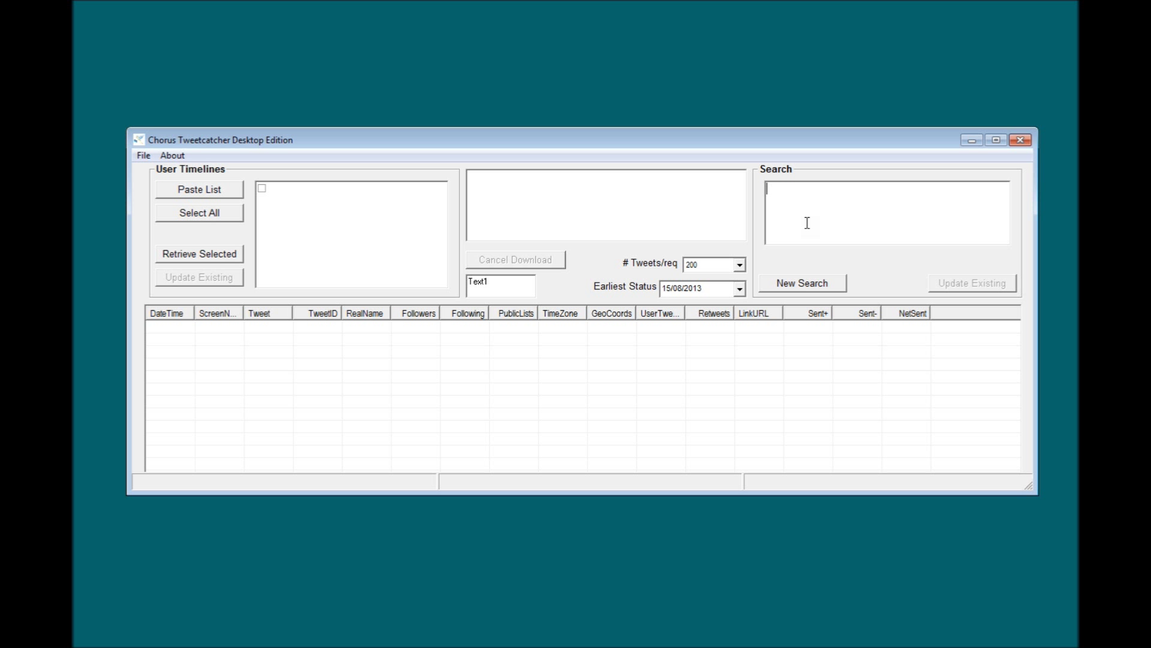
# Start a new Tweetcatcher search for tweets matching 'Mars AND rover'
pyautogui.write('Mars AND rover')
pyautogui.click(826, 282)
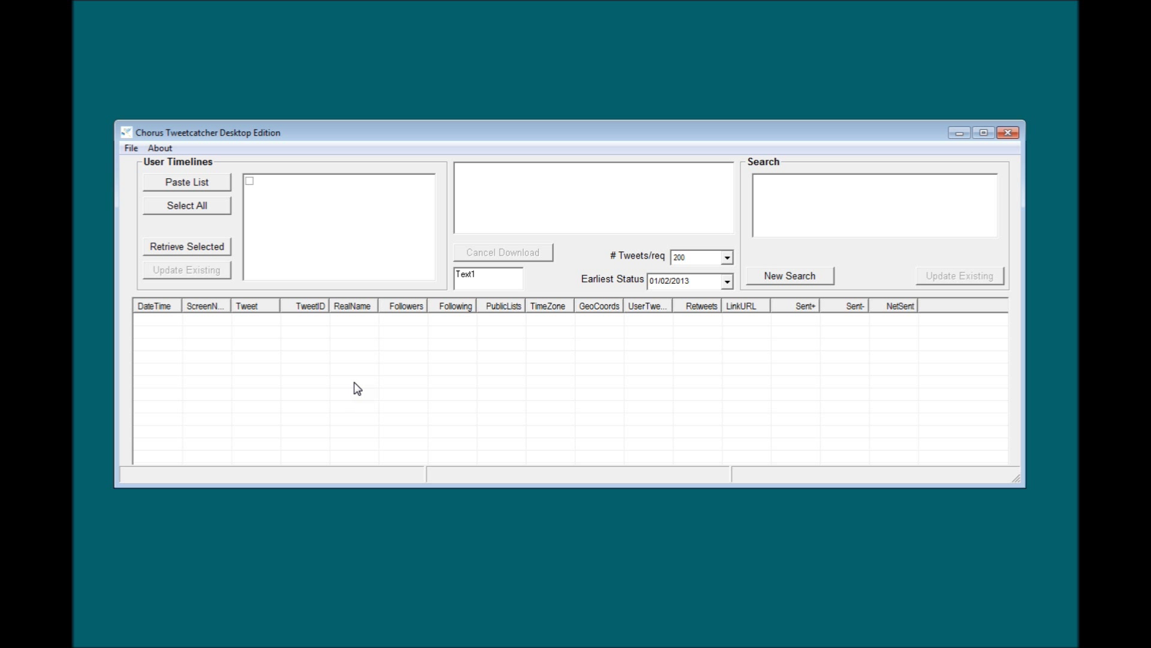
pyautogui.click(367, 380)
# Paste the two user accounts into the timeline list, tick both, and retrieve their timelines
pyautogui.click(202, 181)
pyautogui.click(204, 187)
pyautogui.click(193, 207)
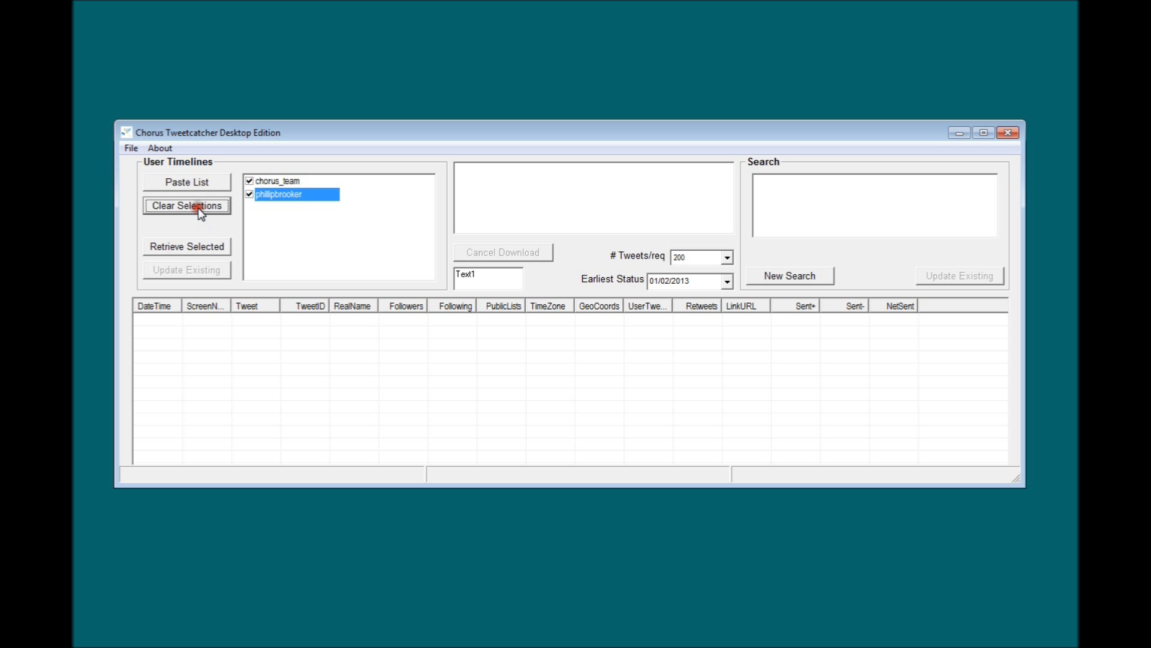
pyautogui.click(183, 248)
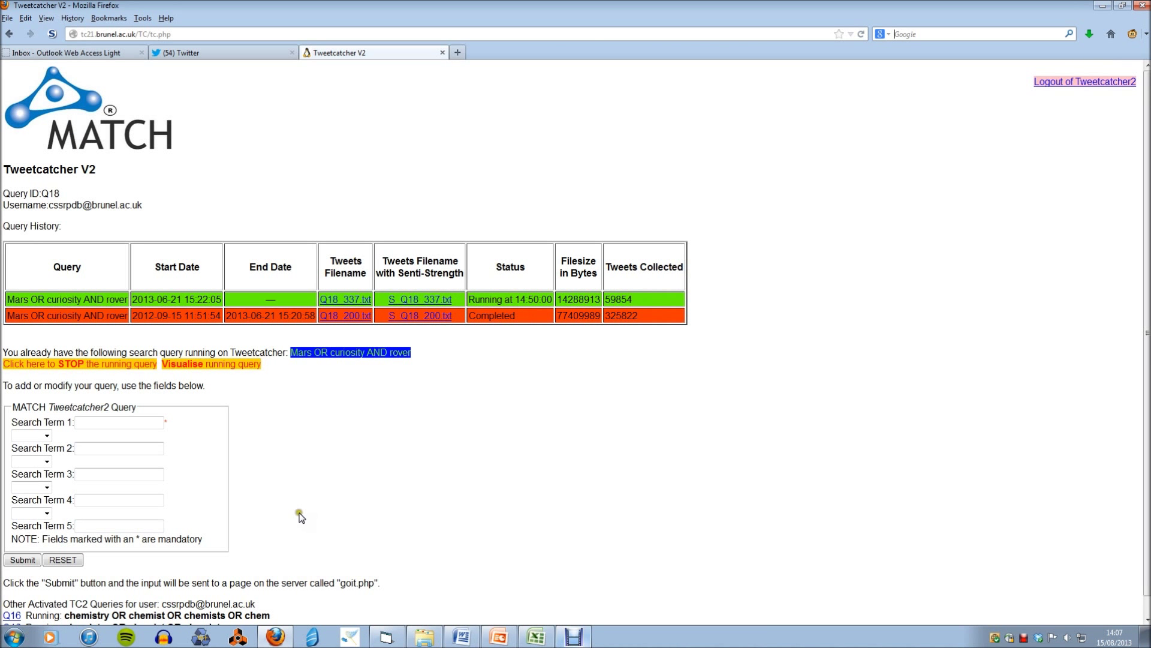
# Leave the Tweetcatcher V2 query history for TweetVis's Time Line Explorer of QT_310113.txt
pyautogui.click(301, 513)
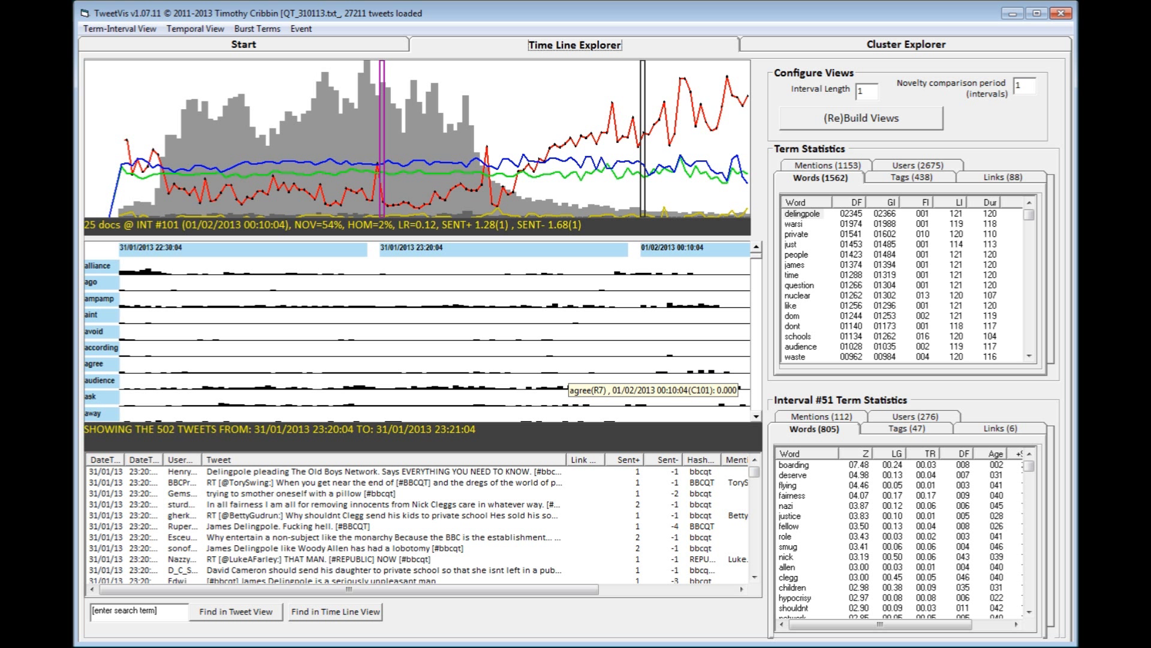
# Switch TweetVis to Cluster Explorer to display the term cluster graphs
pyautogui.click(916, 48)
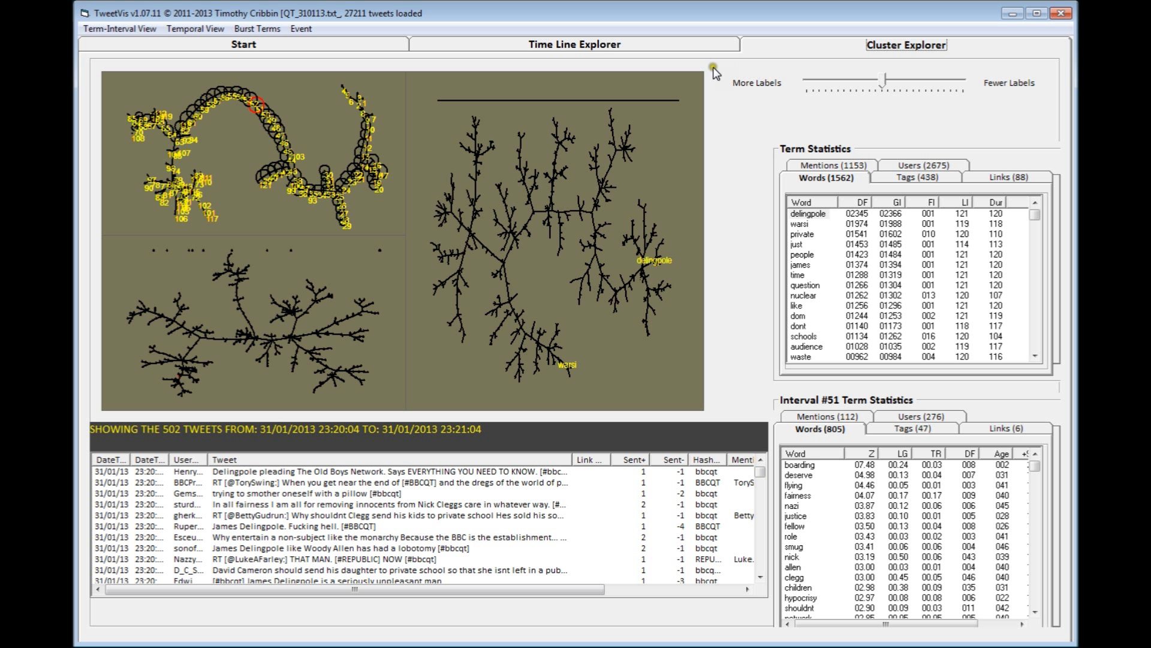
# Return to the Time Line Explorer with term tracks for delingpole, private and warsi
pyautogui.click(621, 44)
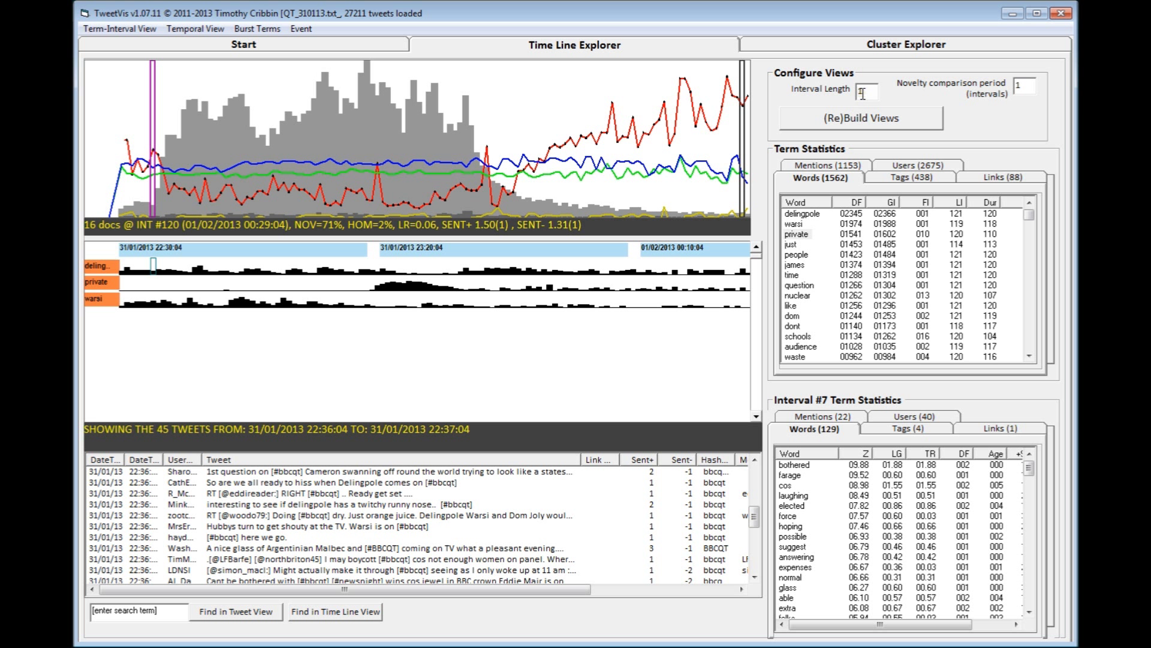
# Select the Interval Length value for editing
pyautogui.click(867, 89)
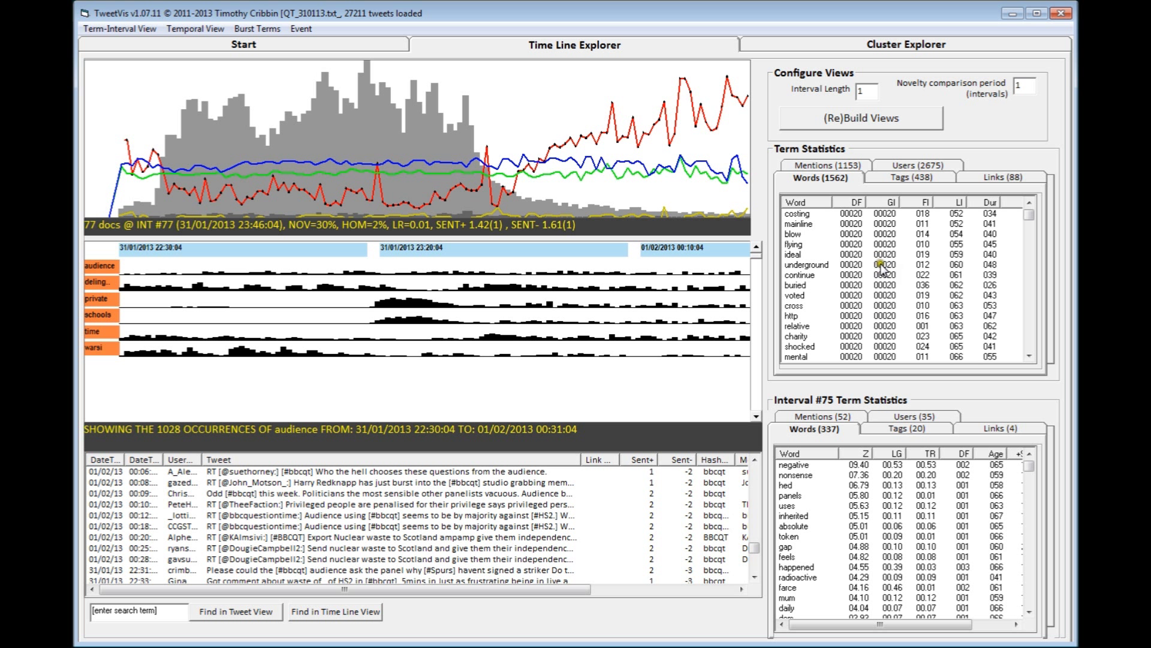
pyautogui.click(914, 167)
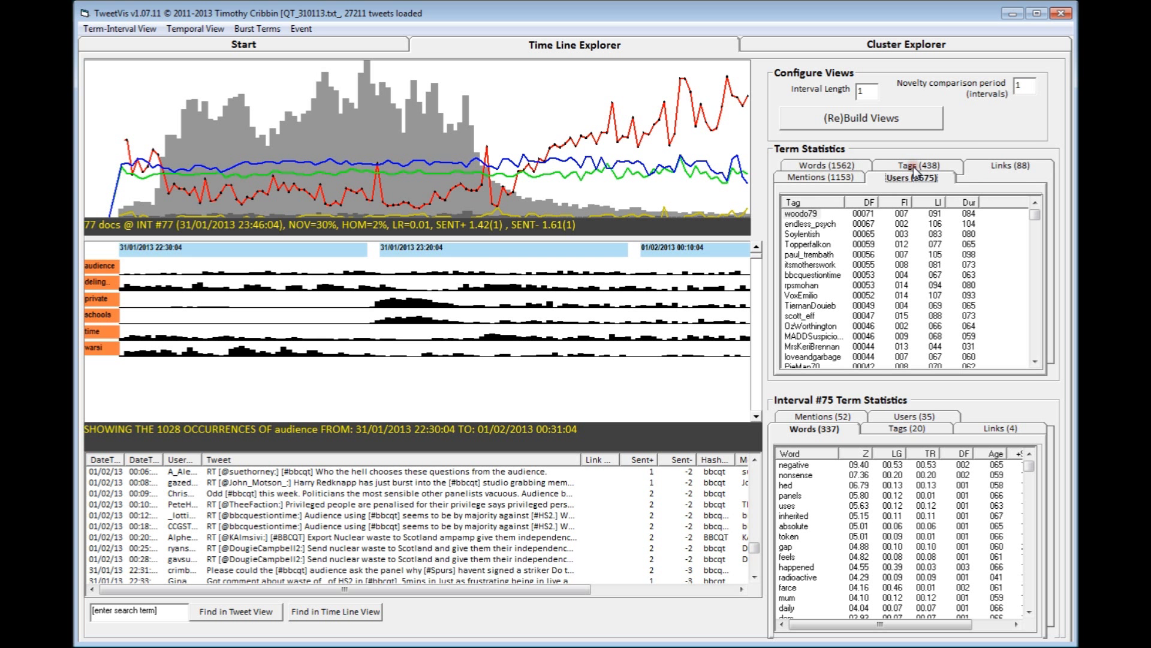
pyautogui.click(841, 178)
pyautogui.click(916, 165)
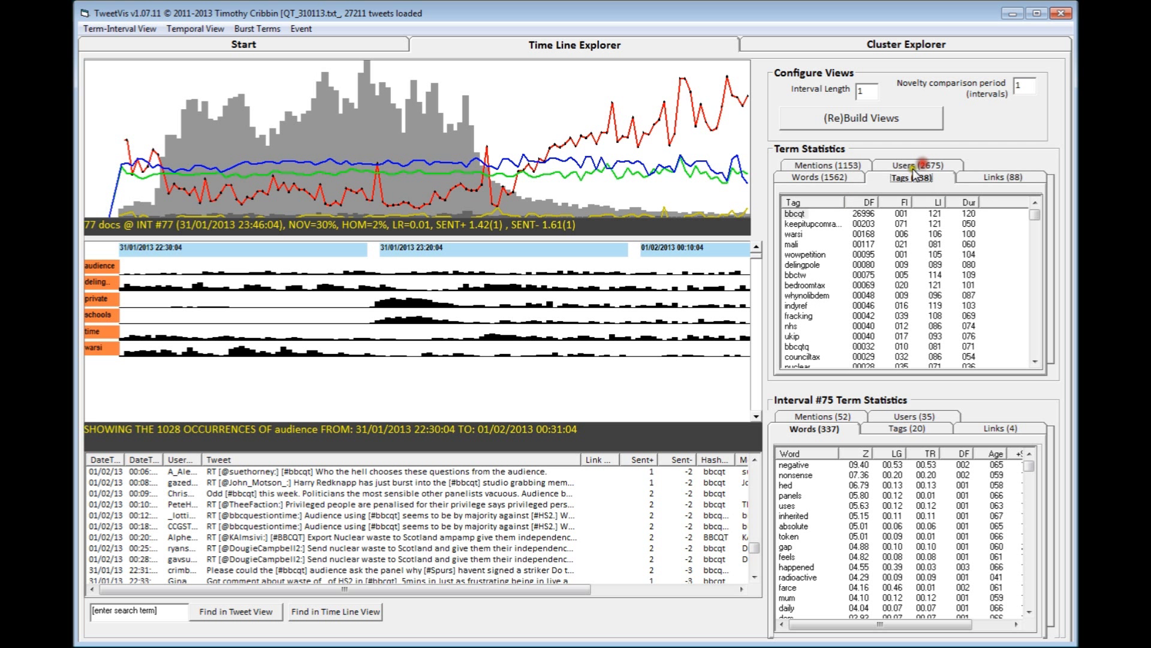
pyautogui.click(995, 179)
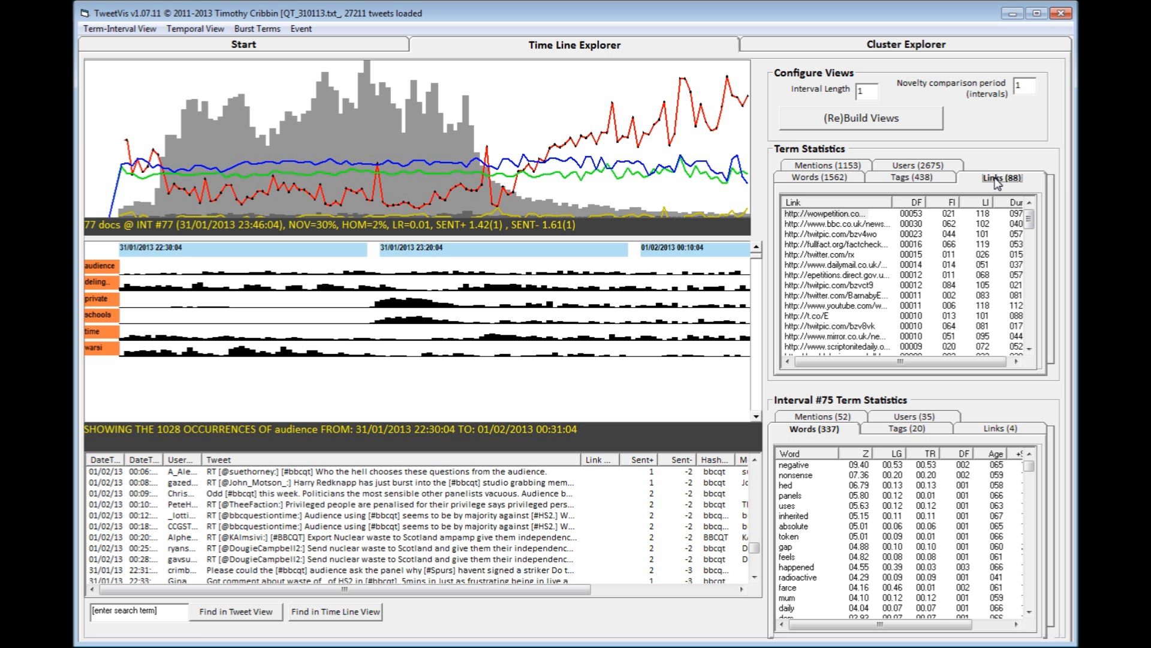
pyautogui.click(846, 179)
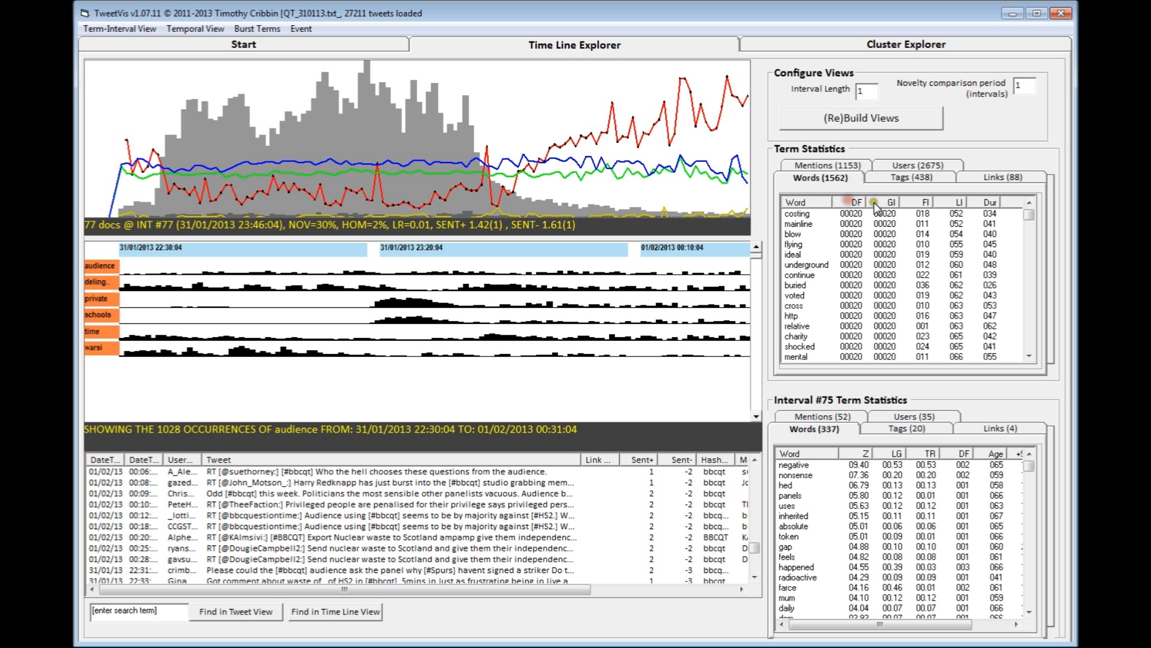
pyautogui.click(856, 203)
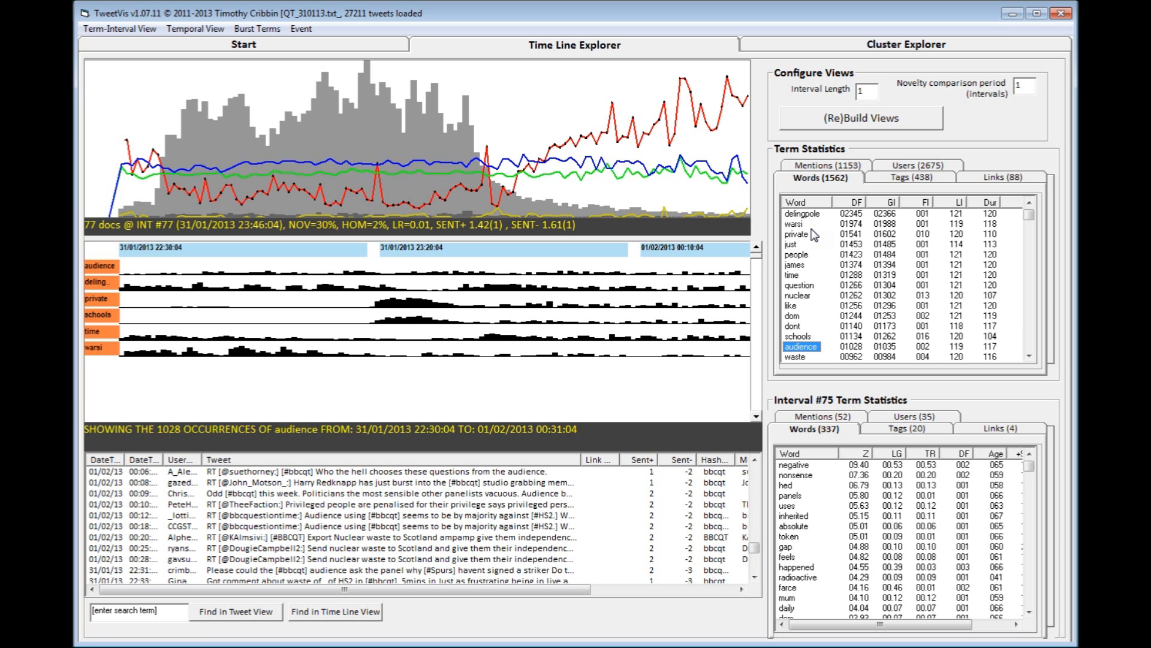
# Show warsi's 1974 tweets on the timeline and in the tweet list
pyautogui.click(794, 223)
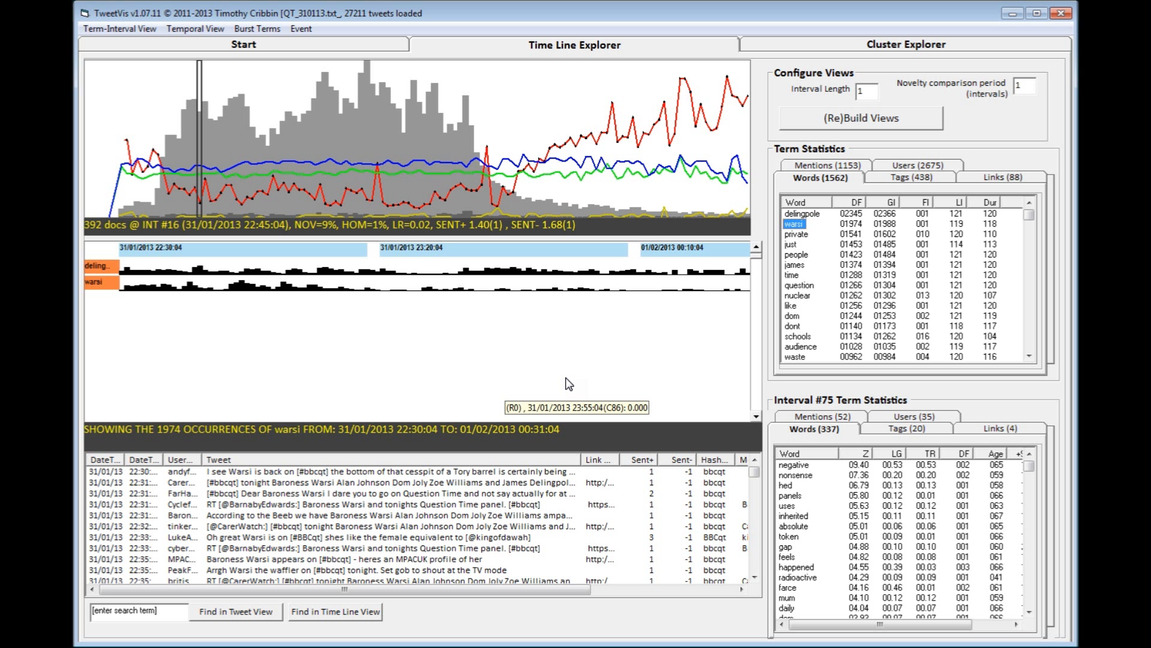
# Add private to the timeline, select interval #109, and centre the Related Words list
pyautogui.click(796, 233)
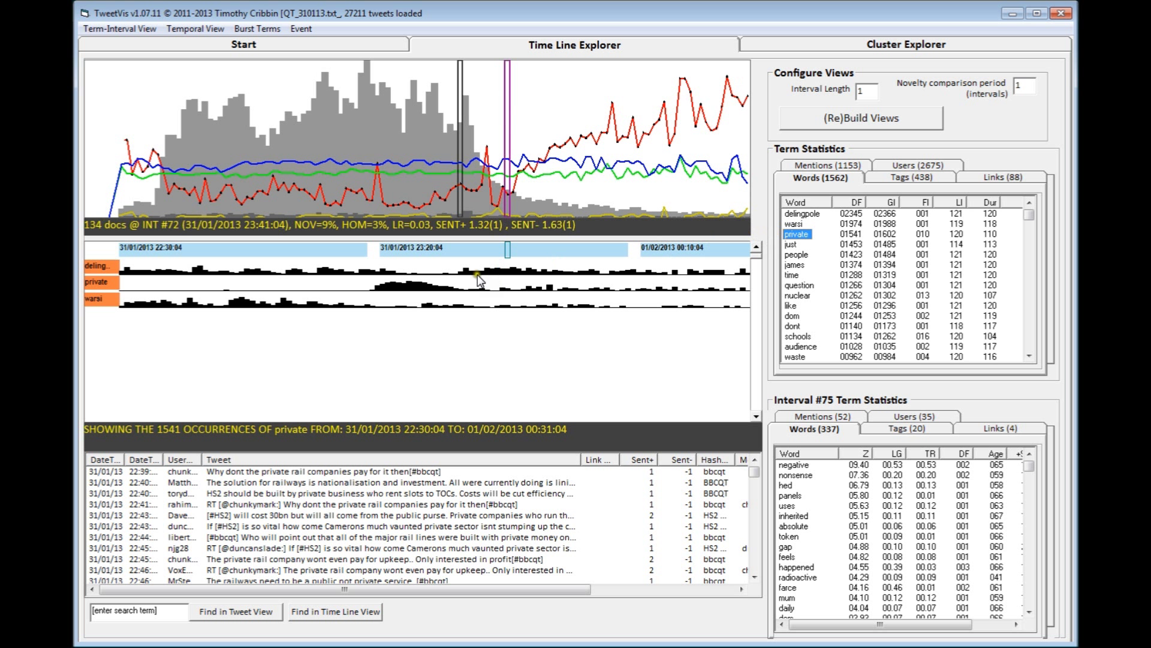
pyautogui.moveTo(451, 291)
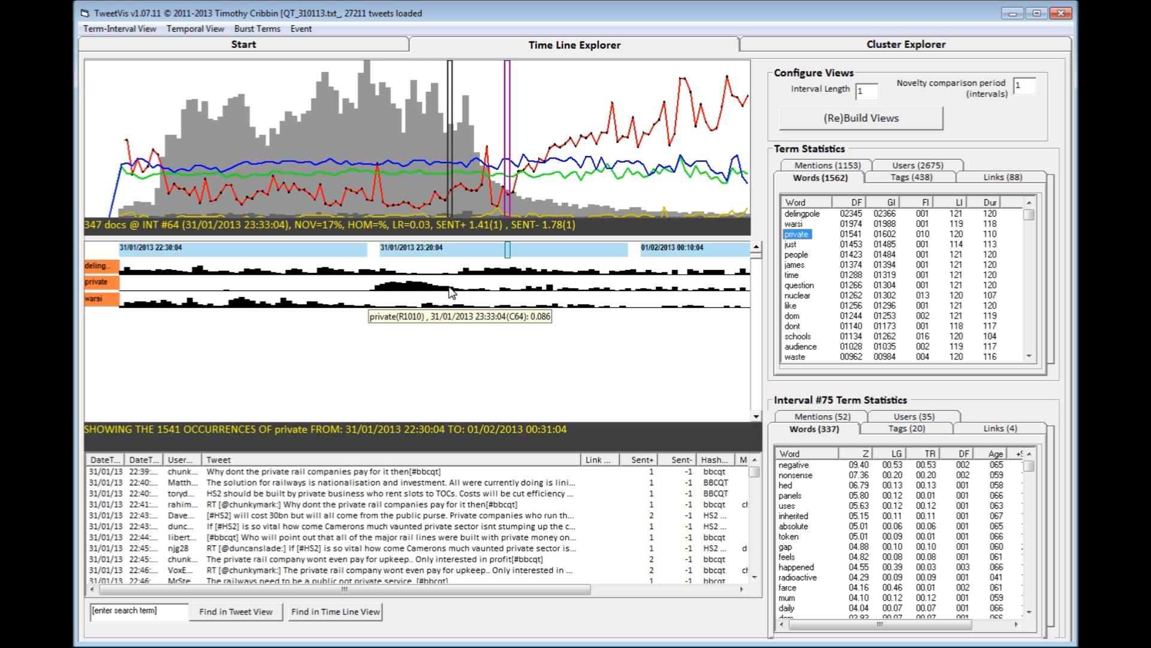
pyautogui.click(313, 157)
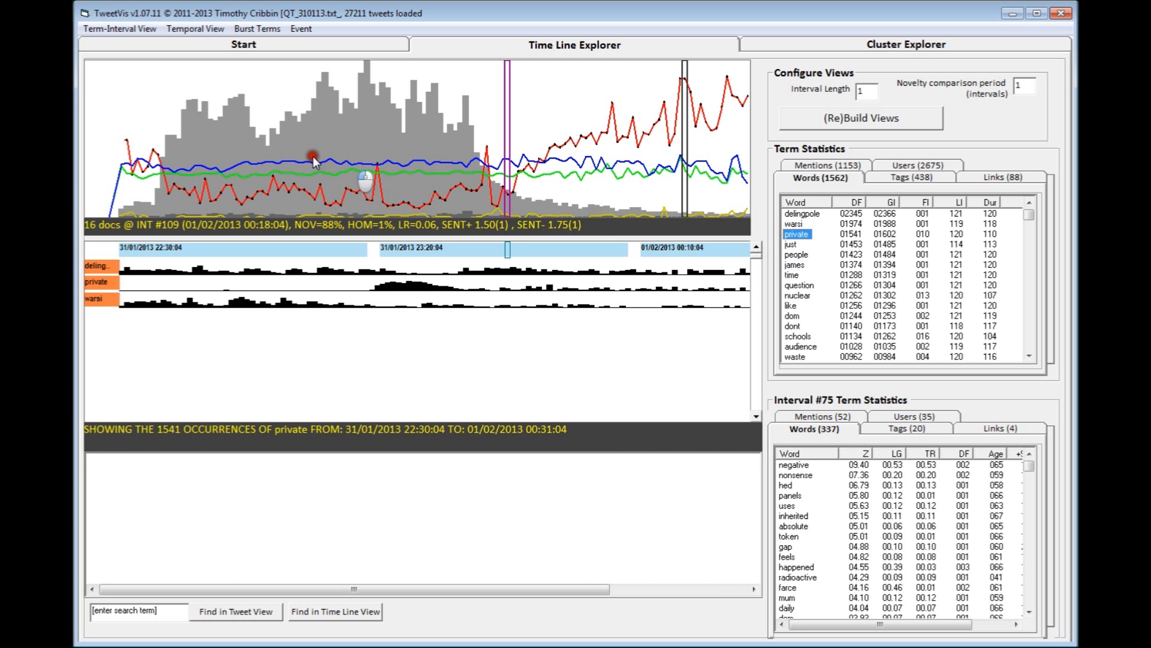
pyautogui.moveTo(179, 160); pyautogui.dragTo(447, 218)
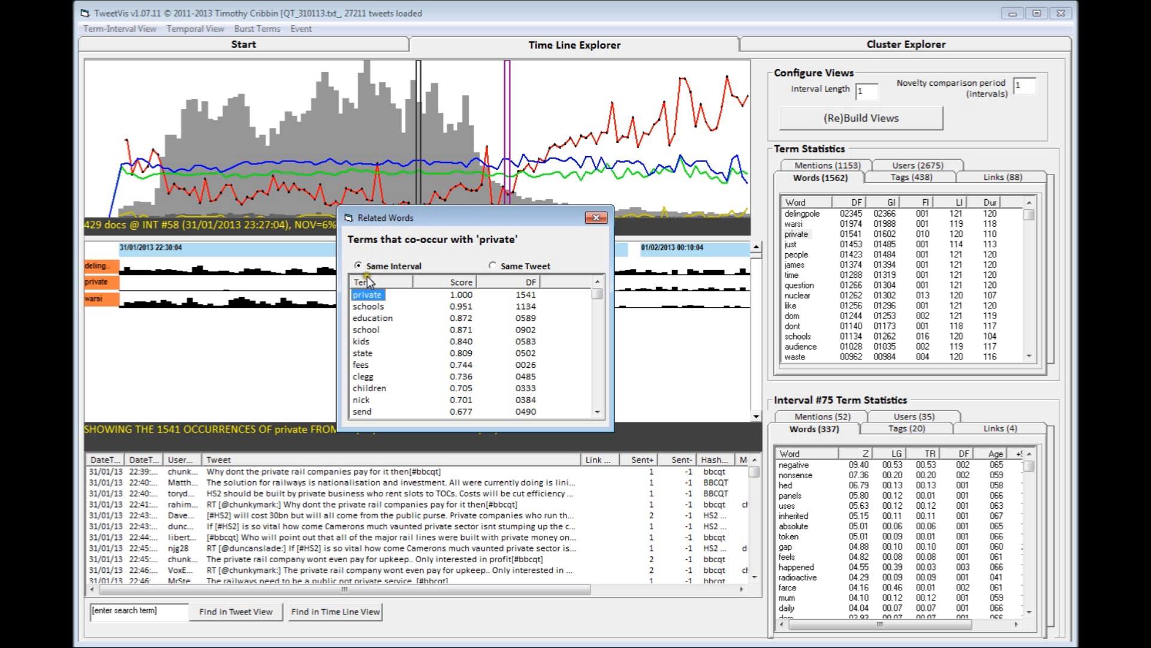
pyautogui.click(503, 263)
pyautogui.click(597, 217)
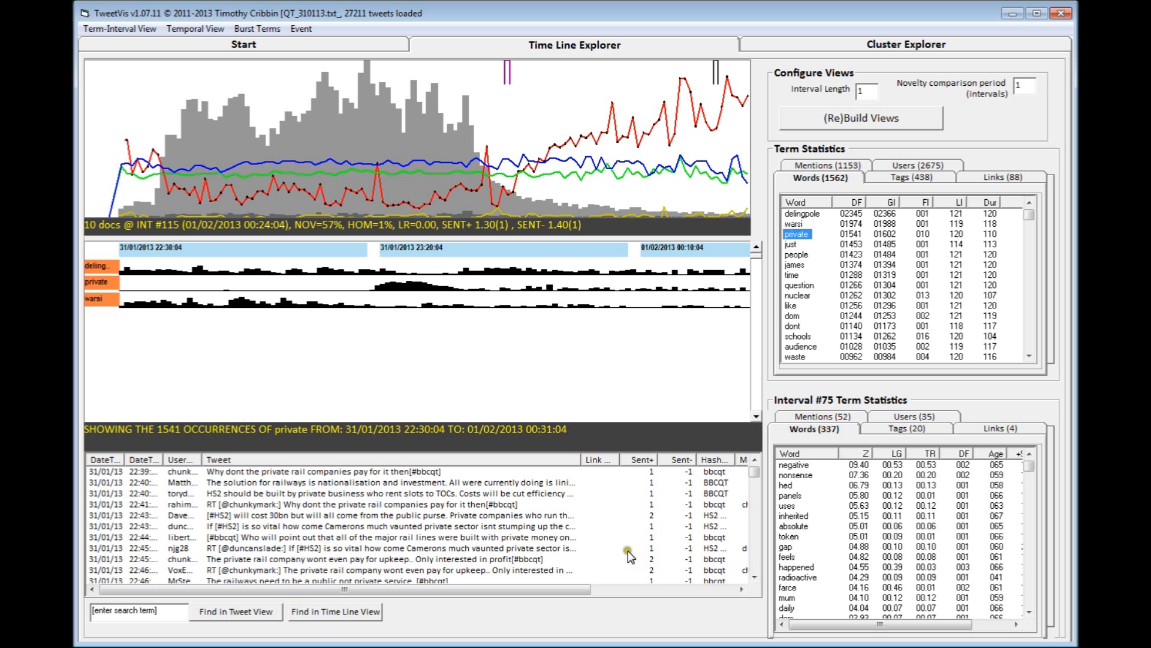
# Sort the private tweets by user name and scroll the table to its later columns
pyautogui.click(173, 460)
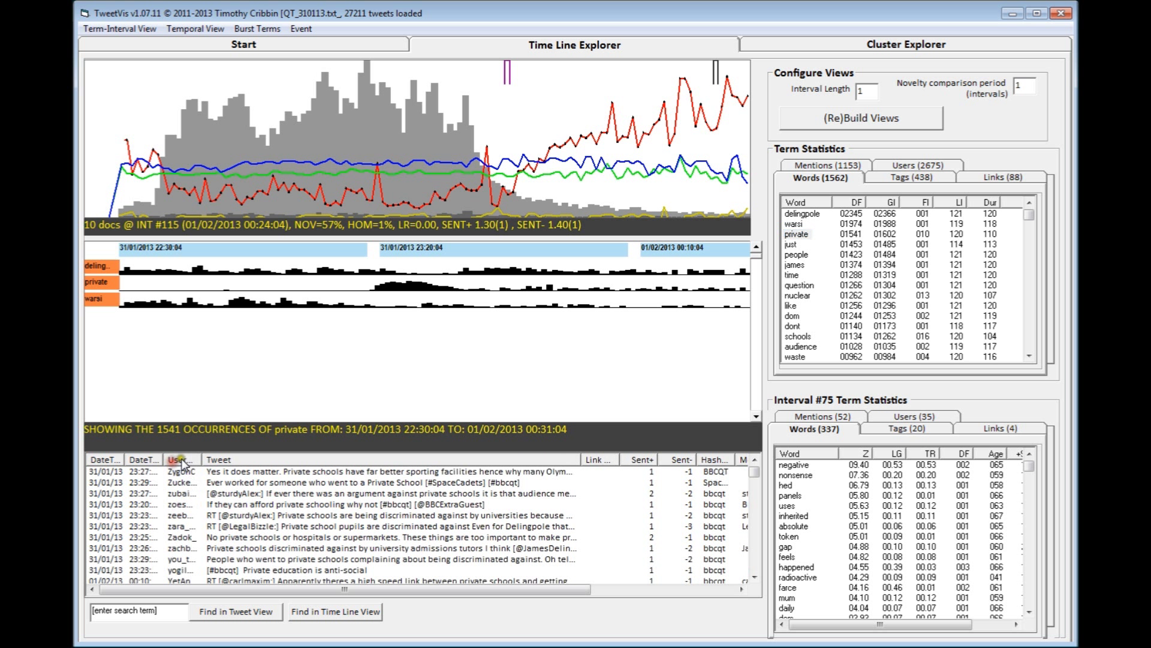
pyautogui.moveTo(463, 601); pyautogui.dragTo(591, 597)
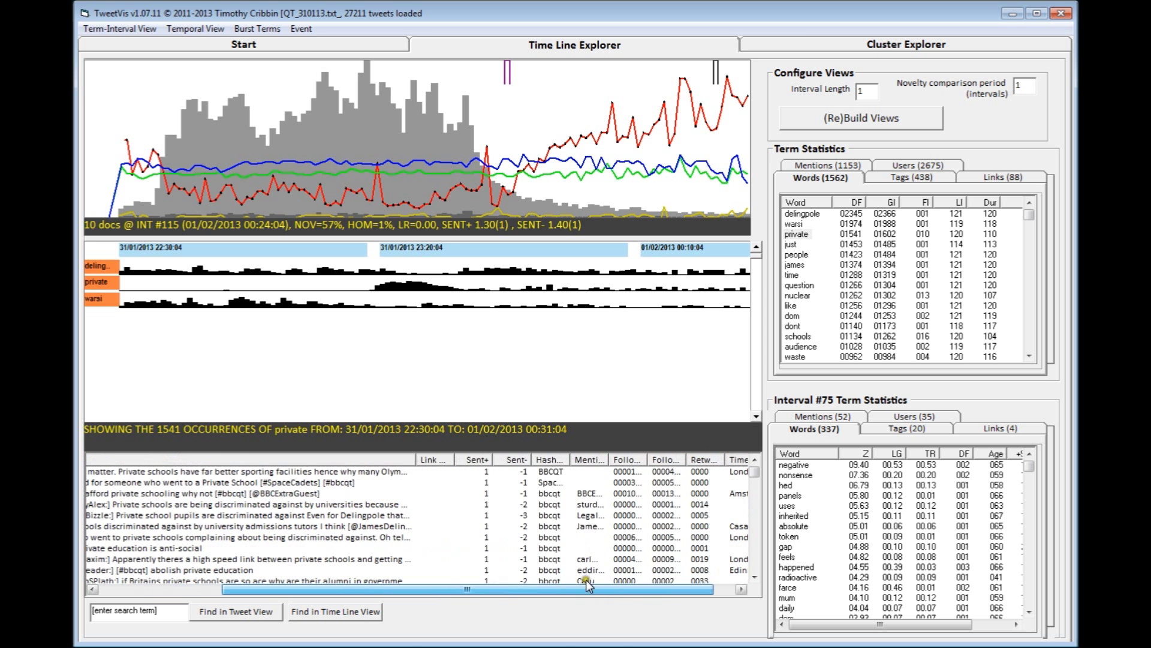
pyautogui.click(550, 460)
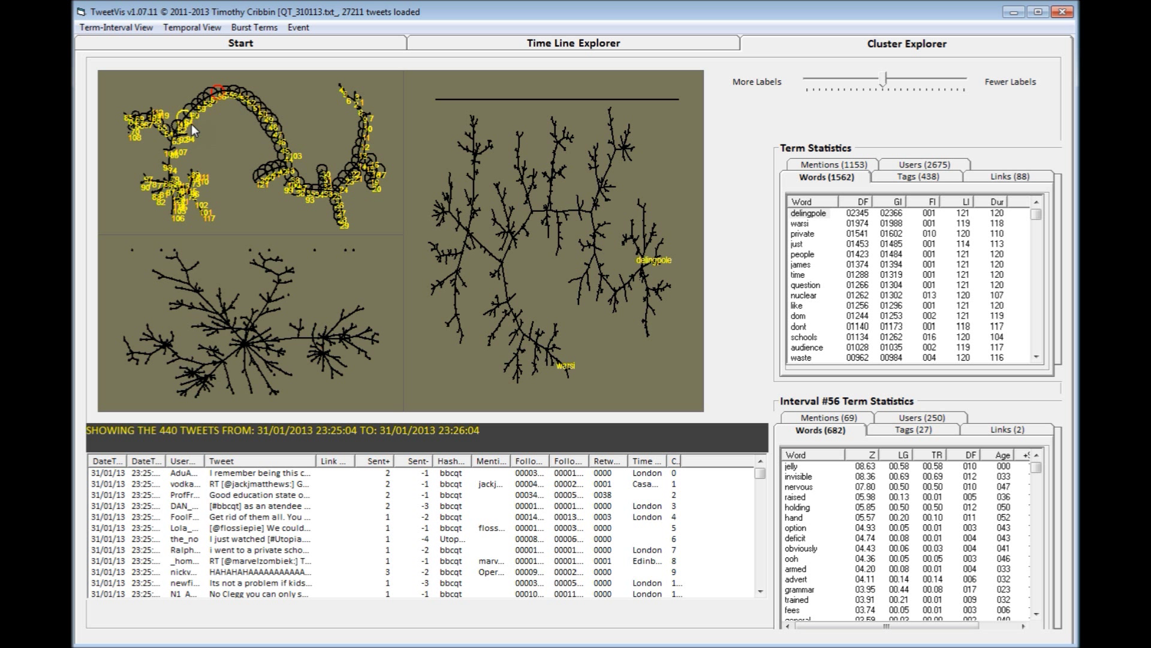
# Show the Cluster Explorer with interval #56's 440 tweets and 682-word statistics
pyautogui.moveTo(192, 124)
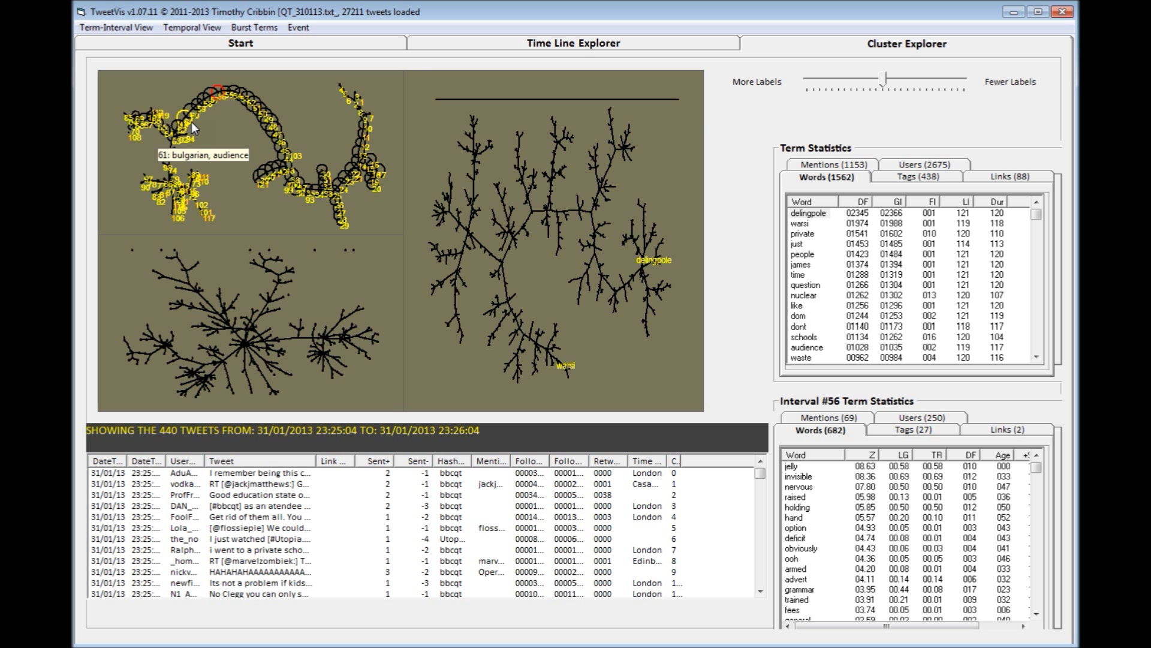
# Load tweets from interval nodes on the interval map, switching to interval #56
pyautogui.click(203, 97)
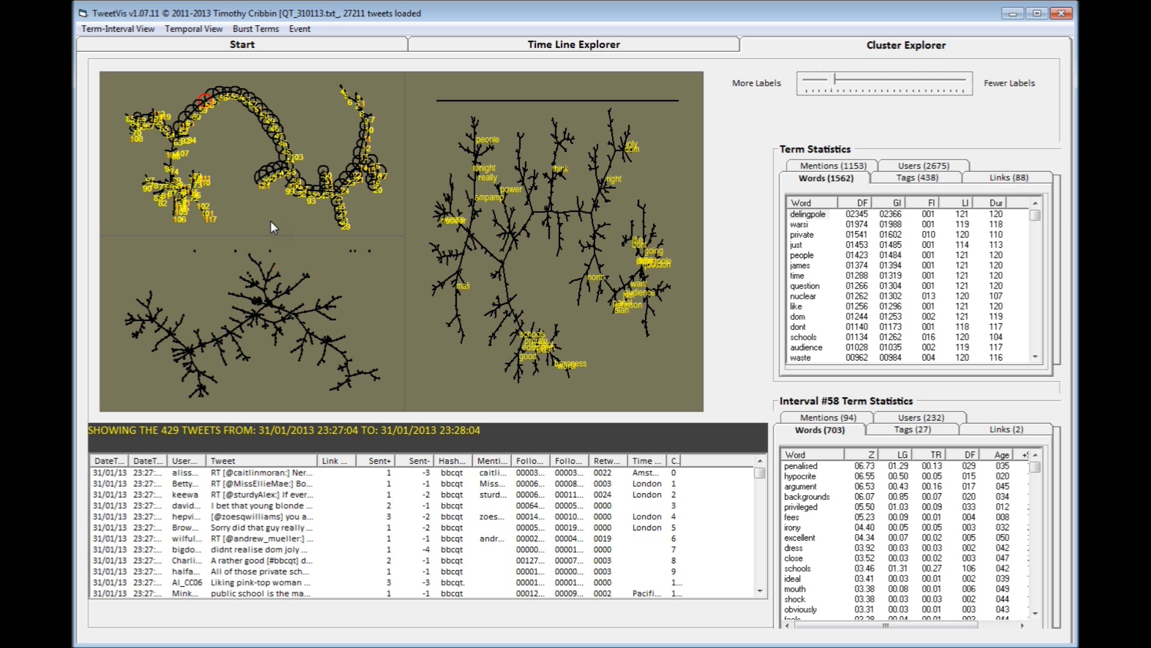
pyautogui.click(220, 93)
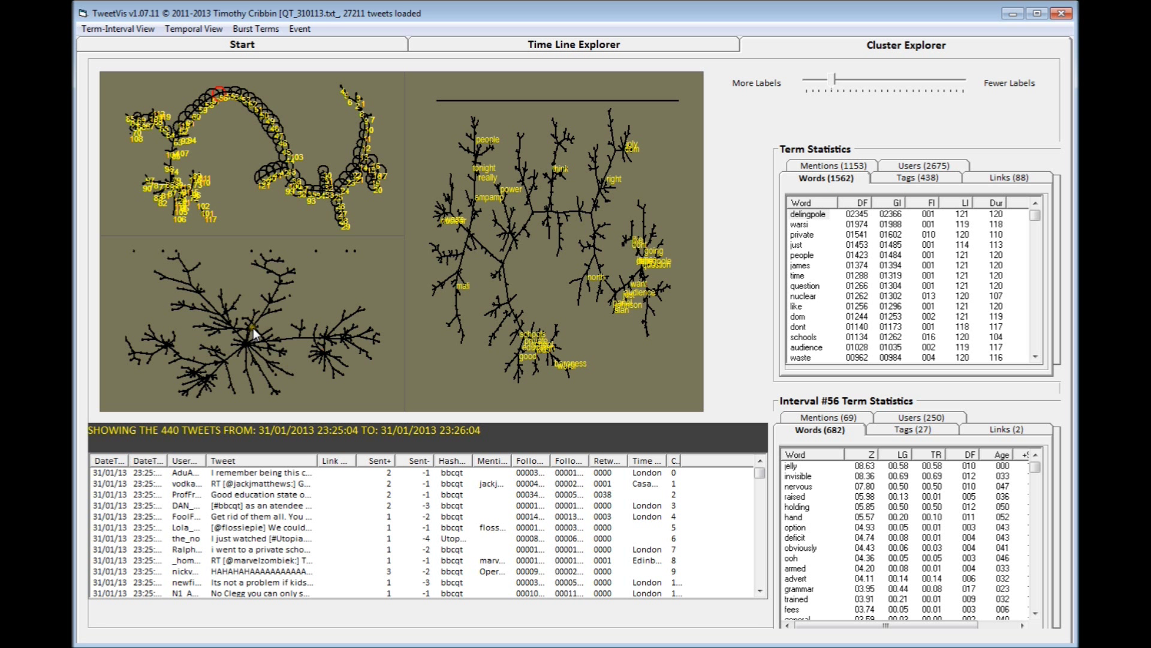
pyautogui.moveTo(254, 330)
# Cut term labels to the most frequent words, restore many more, then focus on 'private'
pyautogui.moveTo(835, 79); pyautogui.dragTo(887, 84)
pyautogui.moveTo(885, 83)
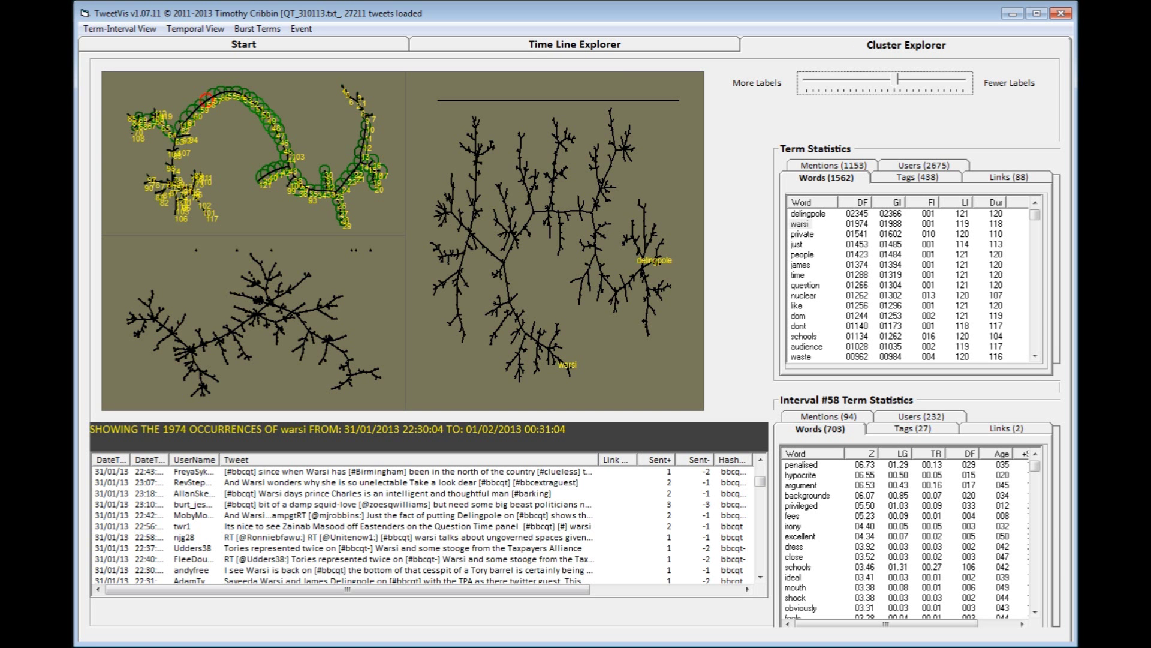
pyautogui.moveTo(897, 81); pyautogui.dragTo(817, 90)
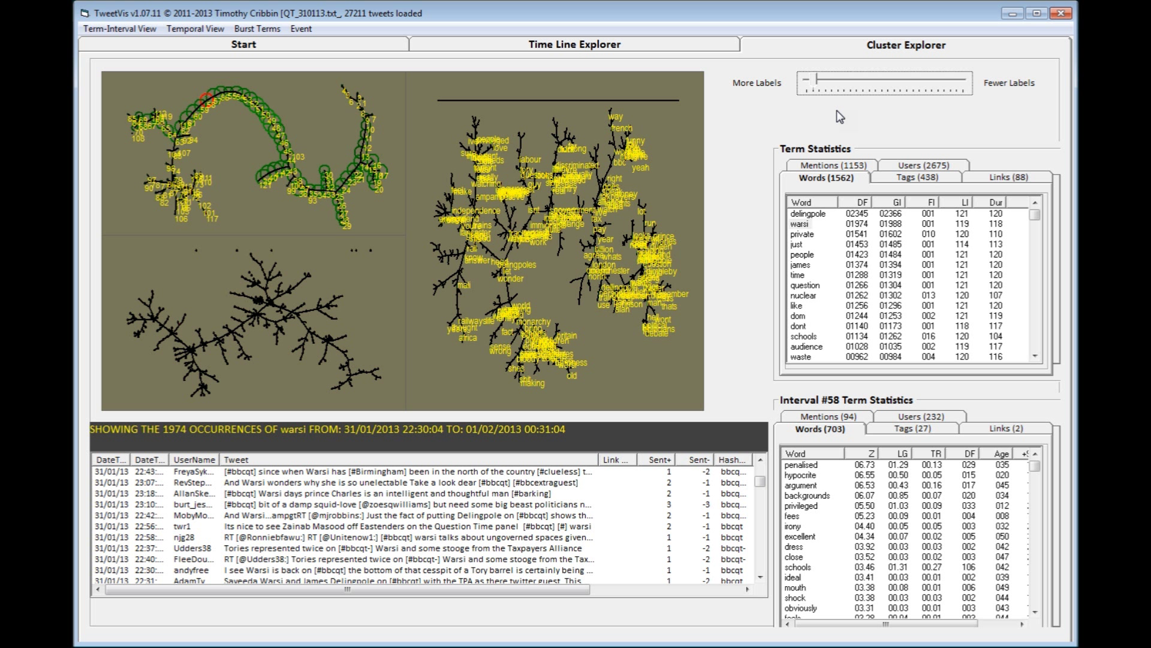
pyautogui.click(803, 236)
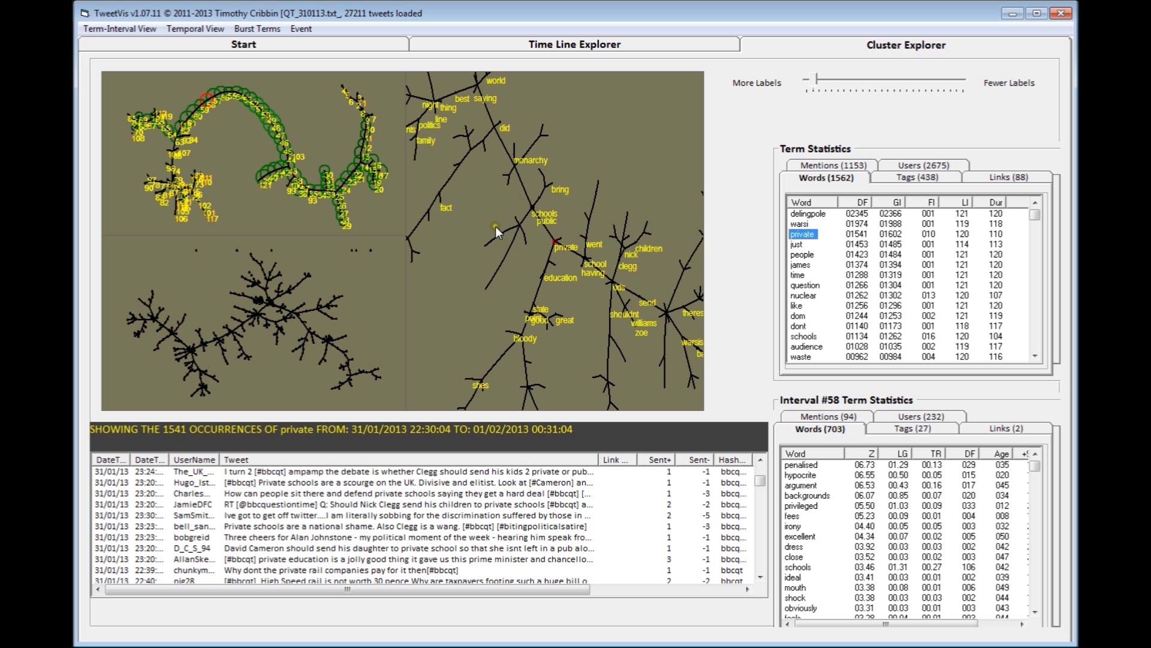
# Focus the term map on 'private' and its neighbouring words for zooming
pyautogui.click(471, 215)
# Zoom the term map closer around the word 'private'
pyautogui.click(611, 339)
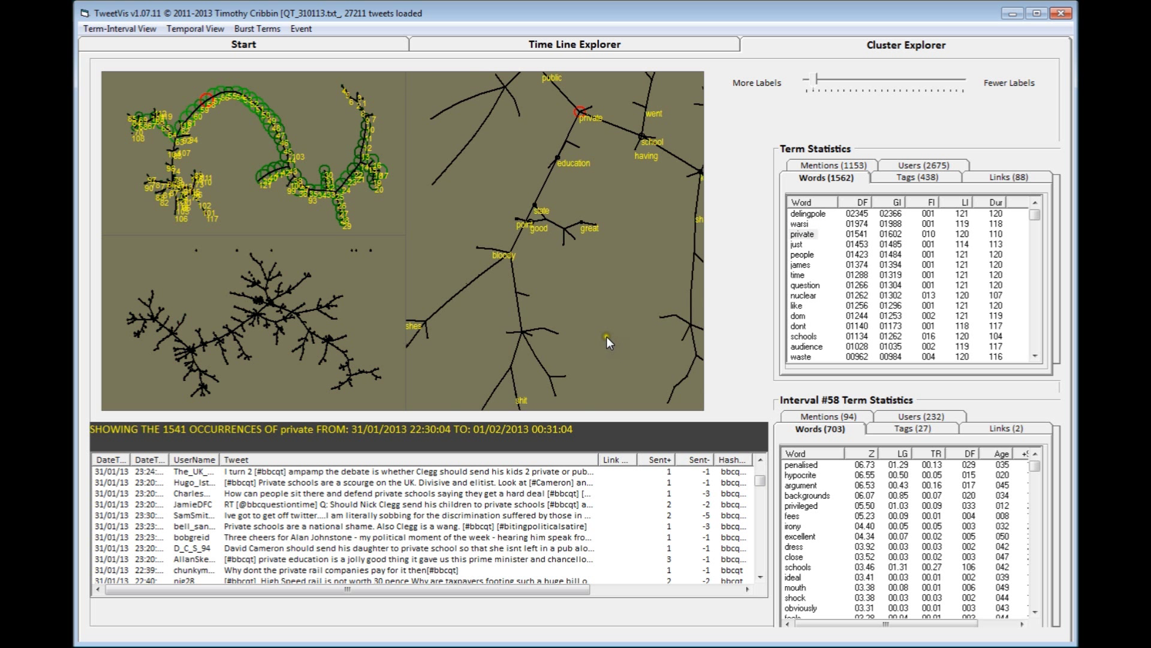